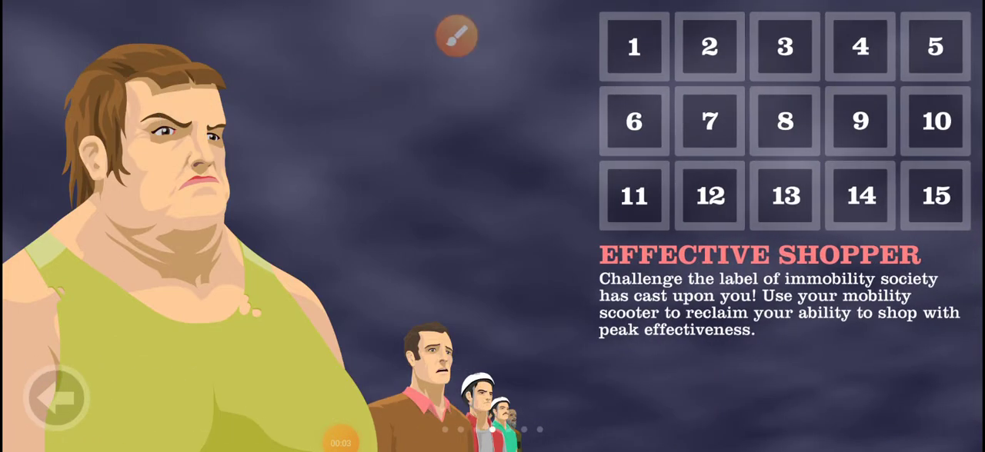
Swipe the character carousel past Effective Shopper and Irresponsible Dad to Business Guy
mouse_move(693, 231)
mouse_down()
mouse_move(231, 231)
mouse_move(693, 231)
mouse_up()
drag(231, 231, 692, 231)
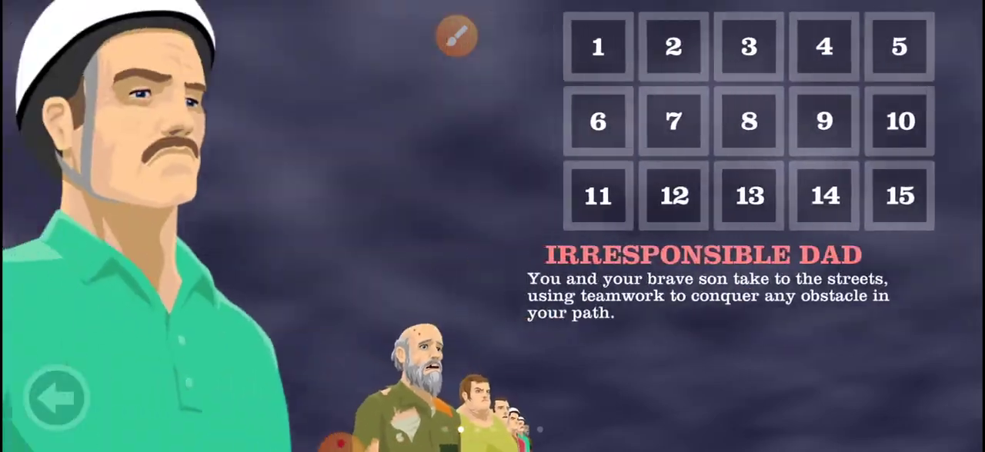
mouse_move(231, 231)
mouse_down()
mouse_move(692, 231)
mouse_move(231, 231)
mouse_up()
drag(692, 231, 231, 230)
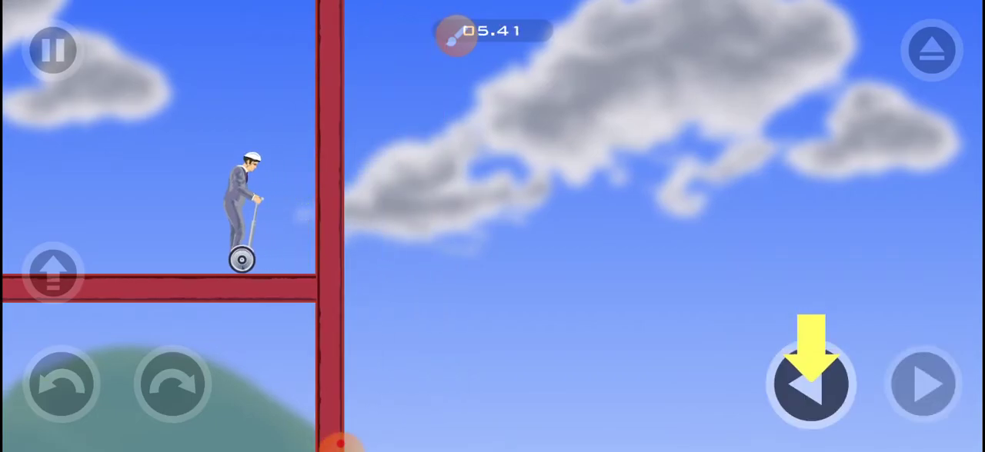
Ride the Segway forward along the red girders, jumping off the small platforms
click(923, 383)
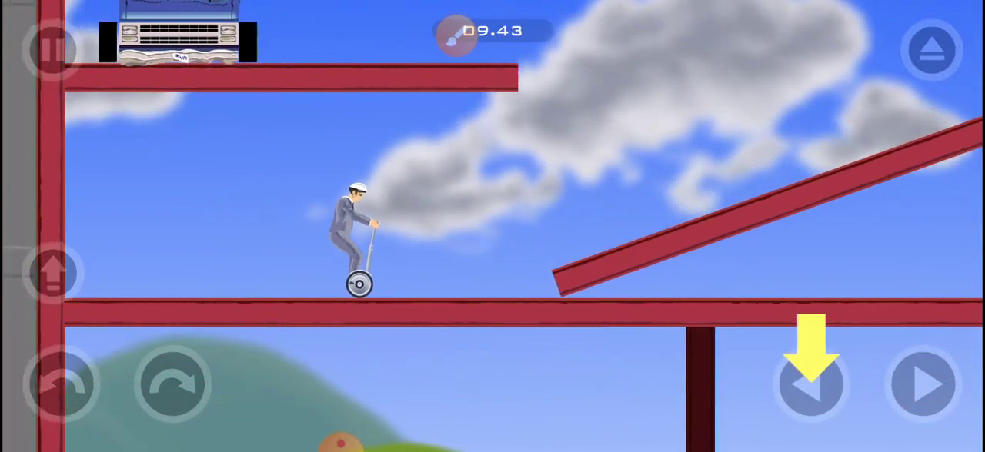
click(923, 383)
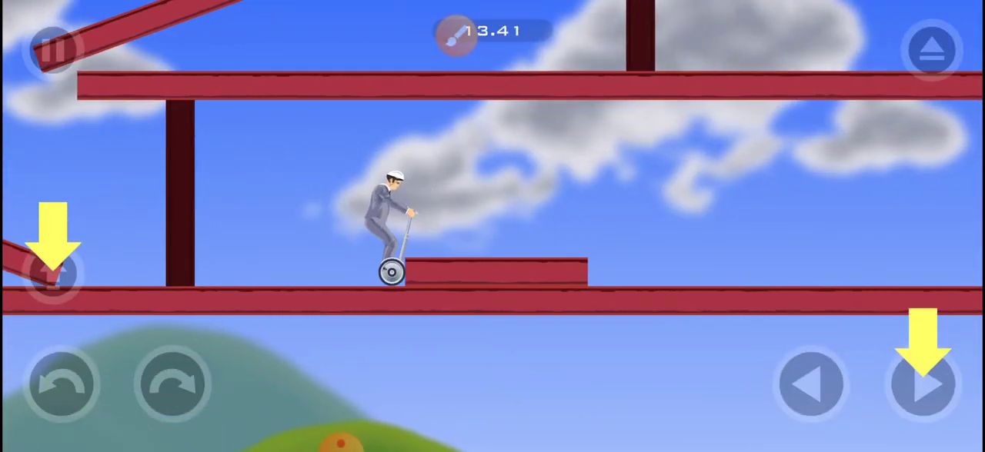
click(53, 273)
click(923, 383)
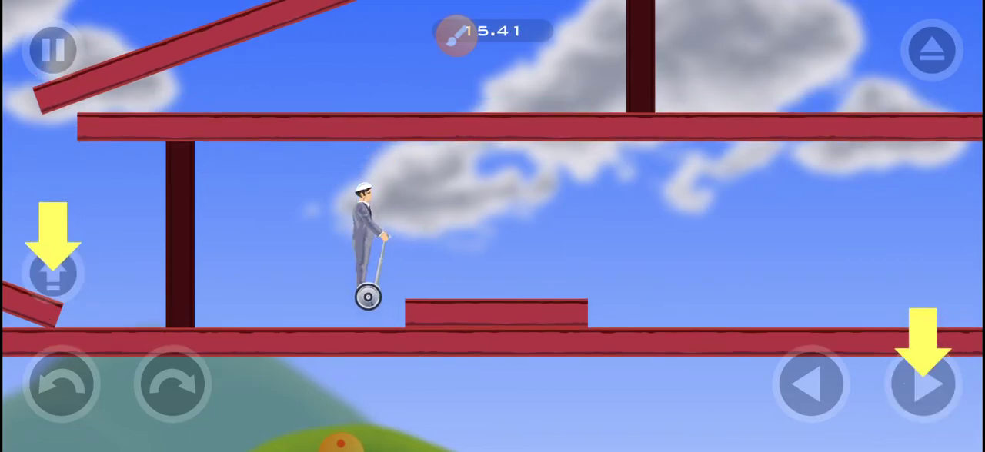
click(54, 274)
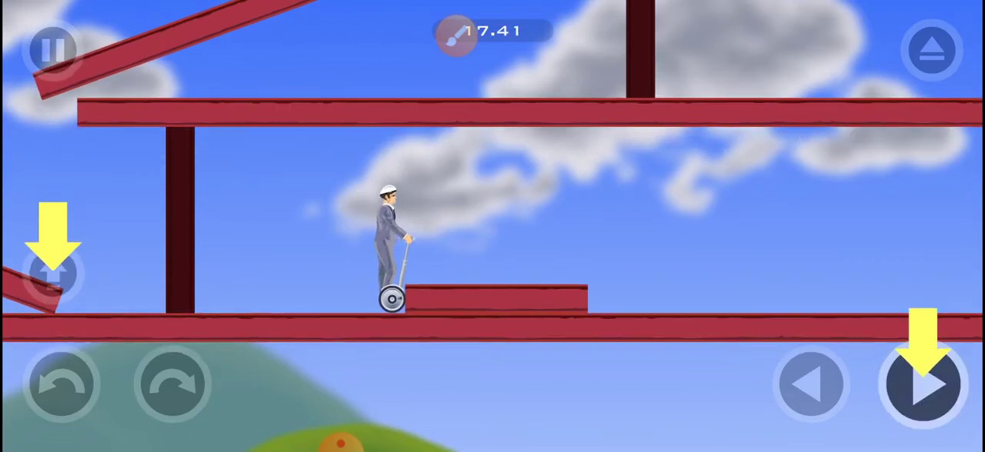
click(54, 273)
Ride down the ramp across the grey ground and brake before the crushed vans
click(923, 383)
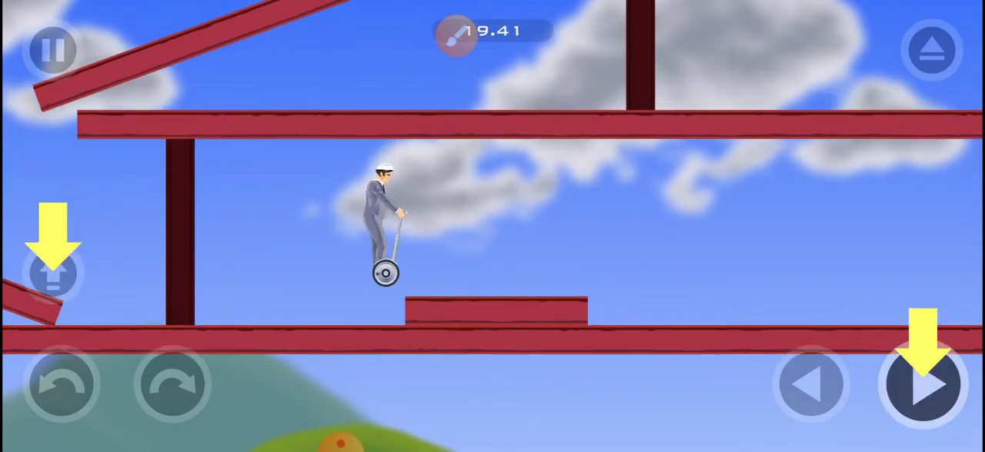
click(812, 383)
click(924, 383)
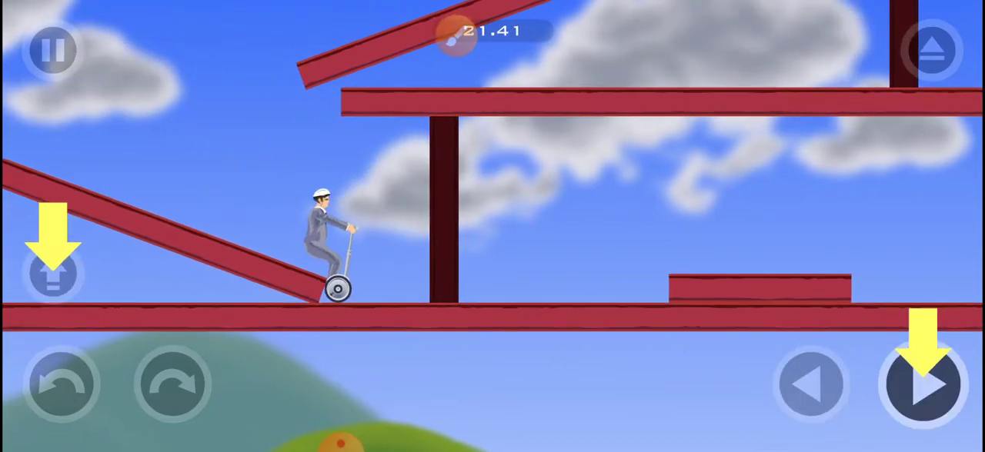
click(923, 383)
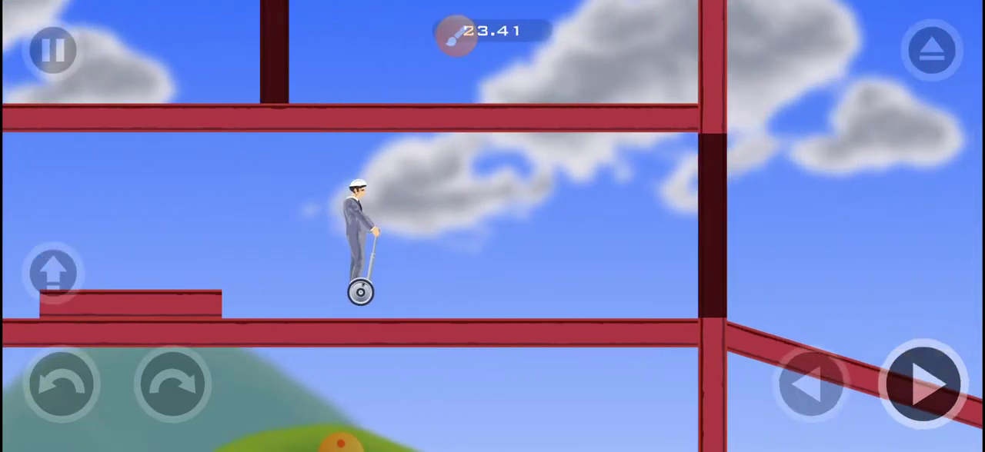
click(923, 383)
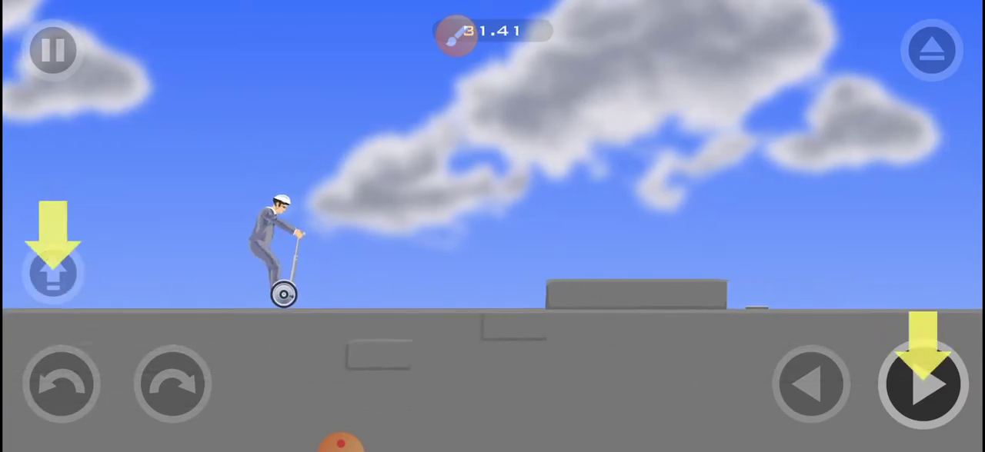
click(924, 383)
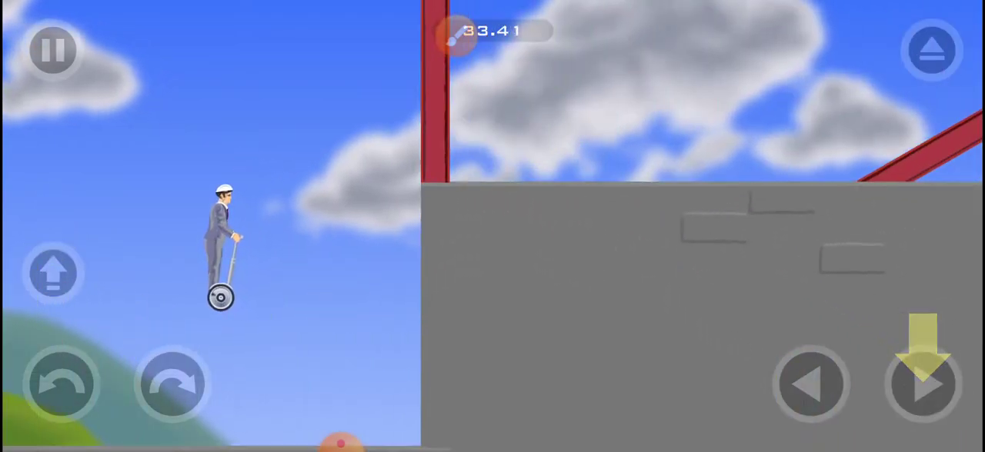
click(811, 383)
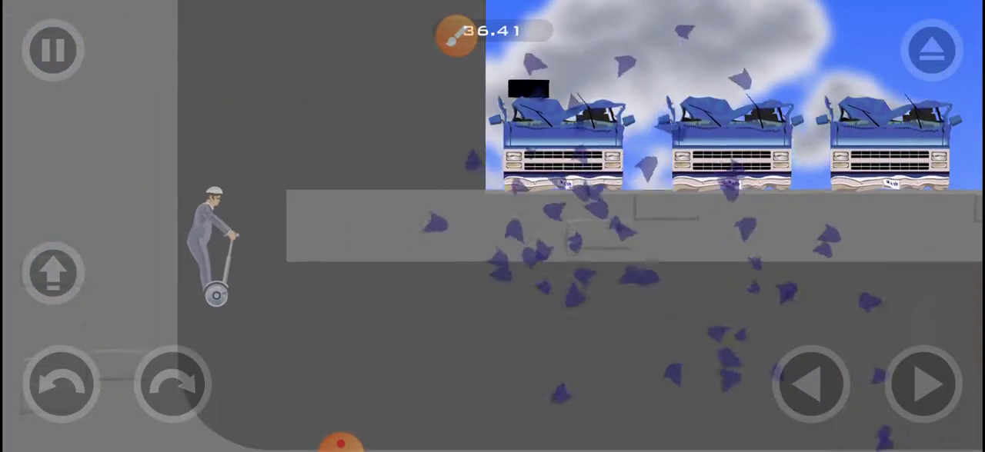
Ride Business Guy forward past the crushed vans onto the plank bridge
click(923, 383)
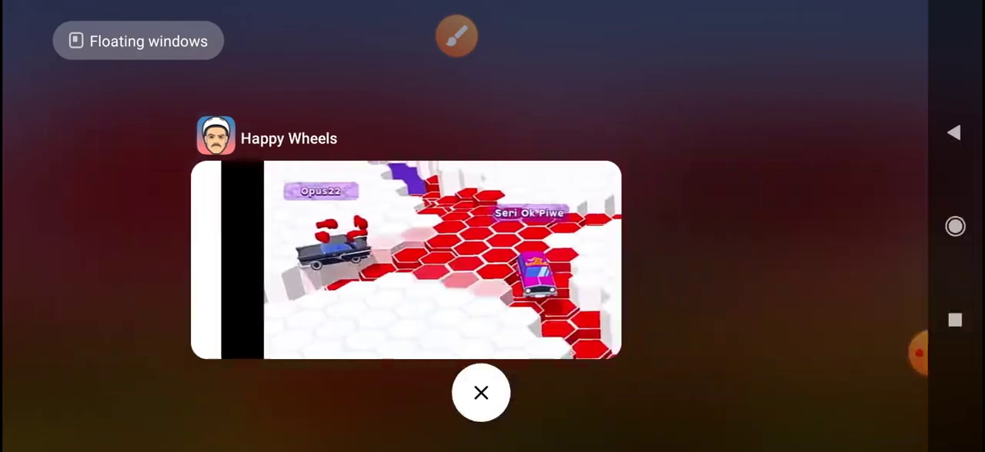
Reopen Happy Wheels from its card in the recent apps overview
click(257, 260)
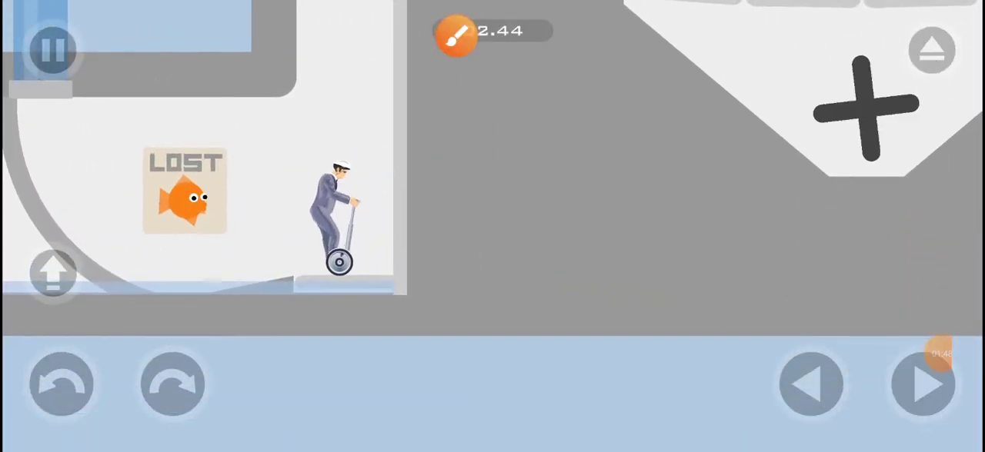
Drive the Segway forward and jump, riding past the shark tank into the water pit
click(923, 384)
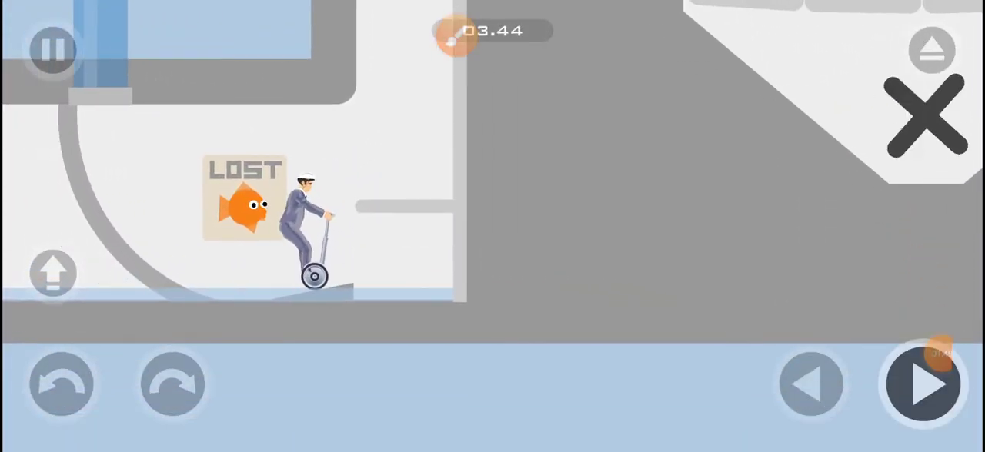
click(52, 273)
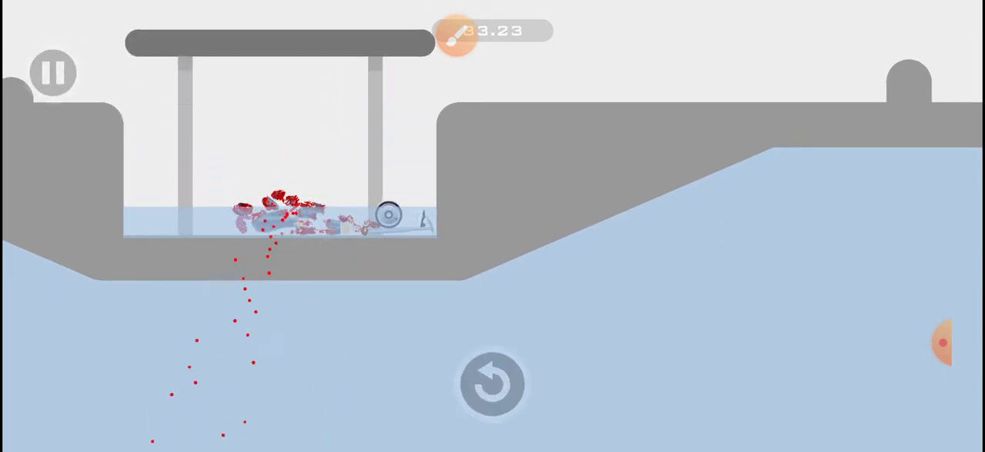
Restart after the crash and ride over the plank bridge up to the higher corridor
click(492, 383)
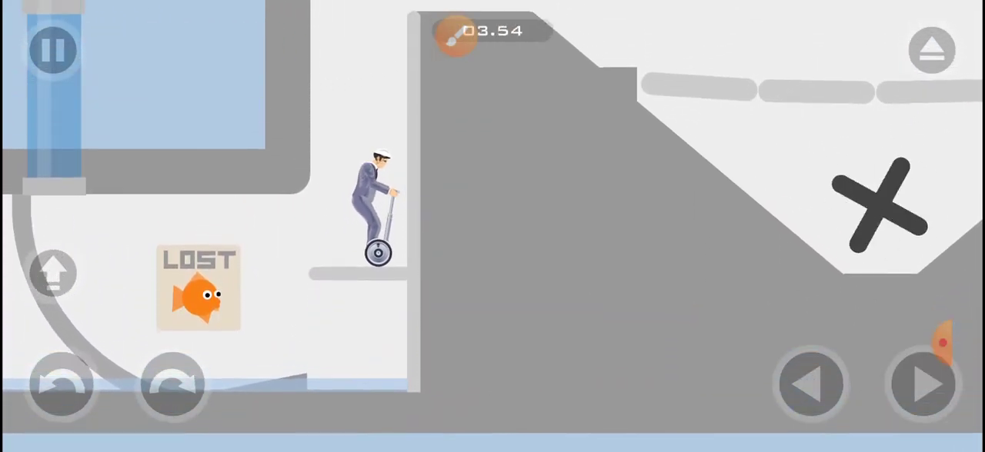
drag(923, 383, 924, 383)
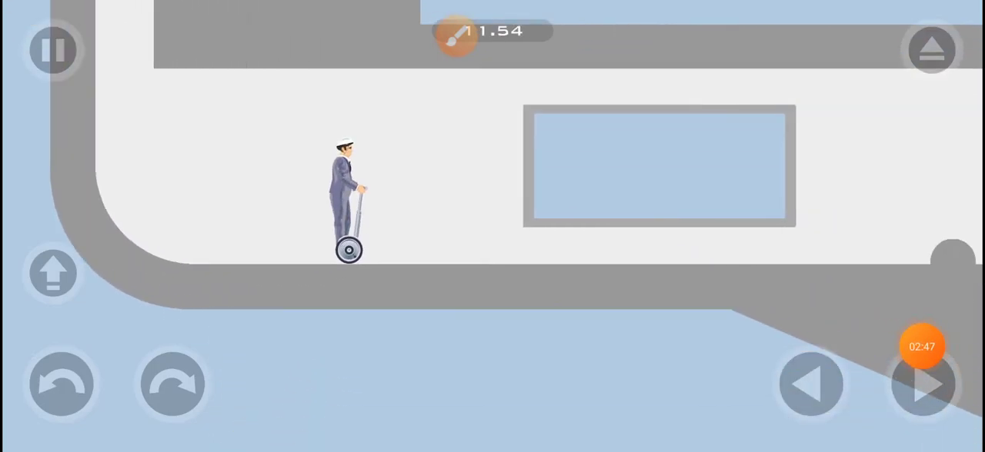
drag(923, 383, 923, 383)
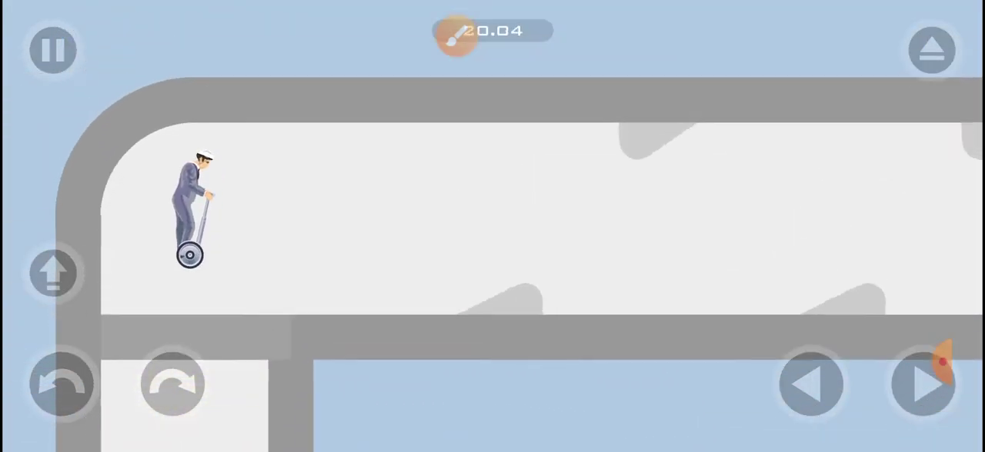
drag(924, 383, 924, 383)
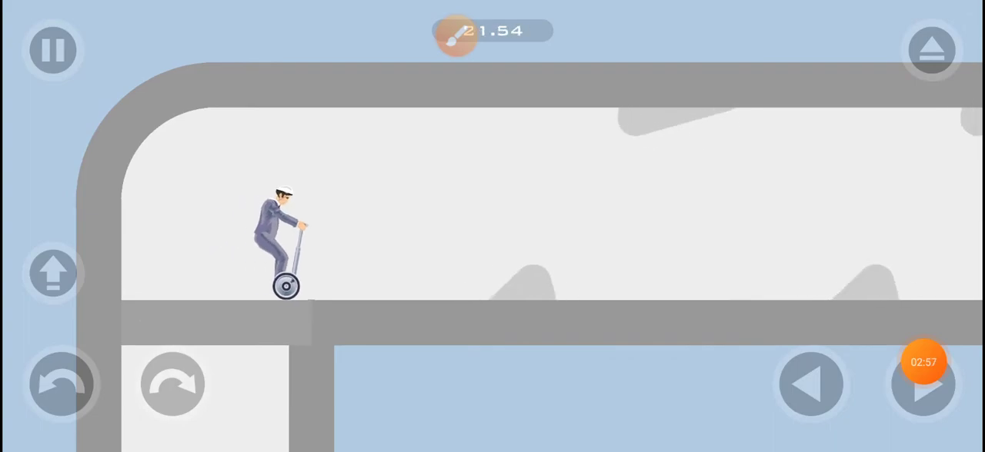
click(923, 425)
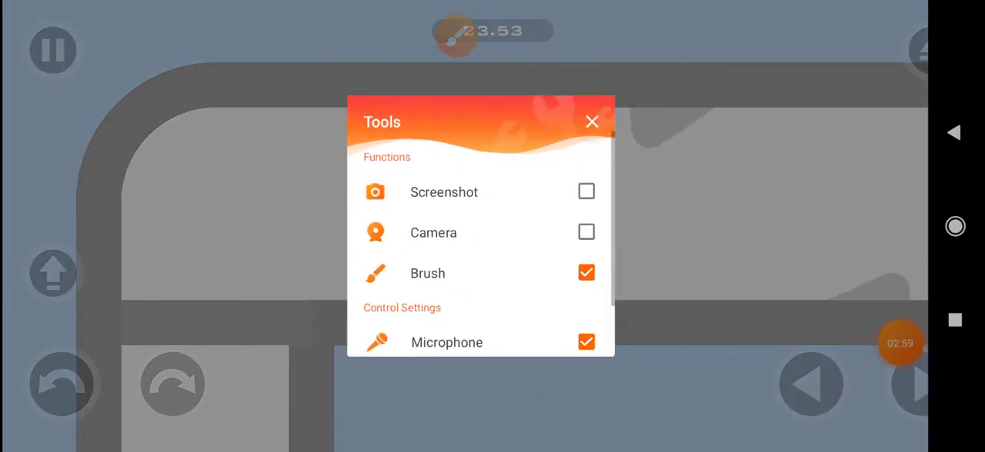
click(623, 93)
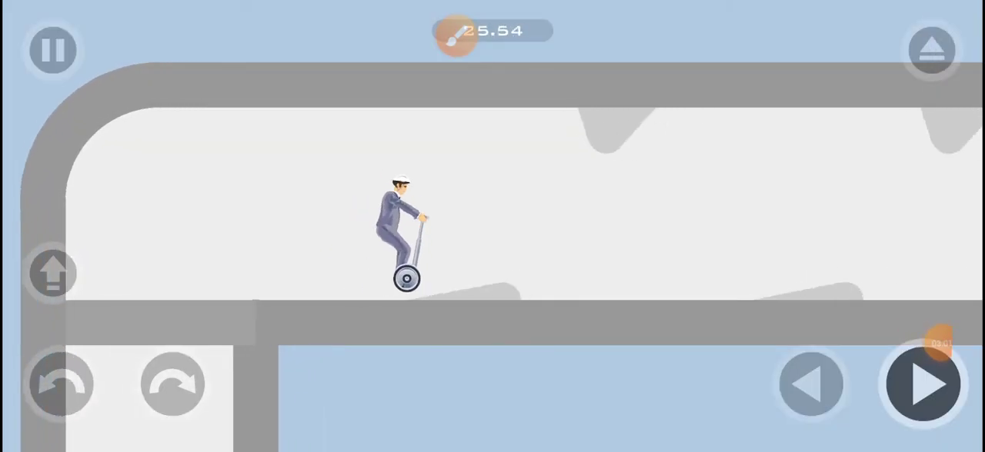